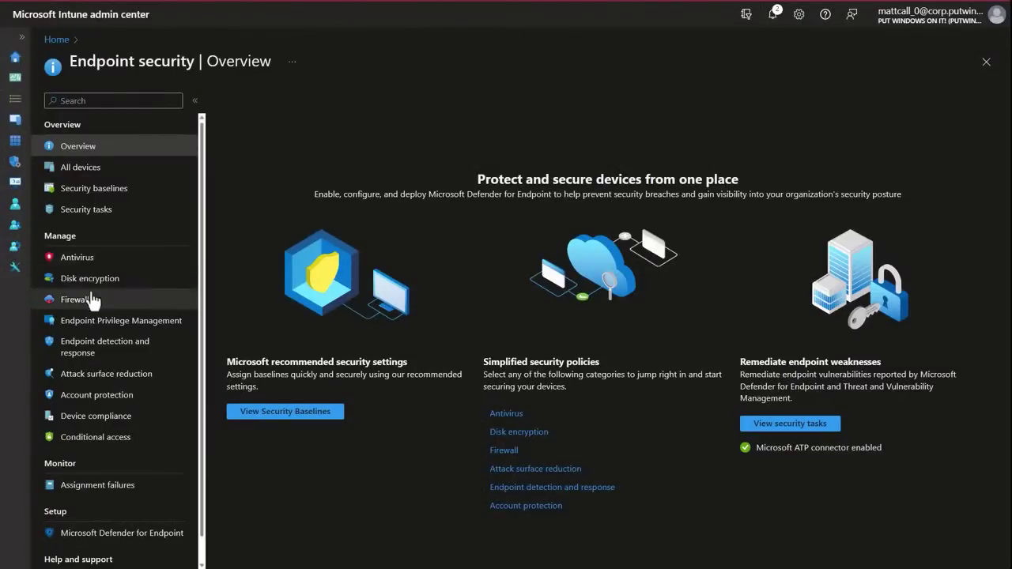
Open the Endpoint Privilege Management policy list showing its four existing policies.
left_click(94, 327)
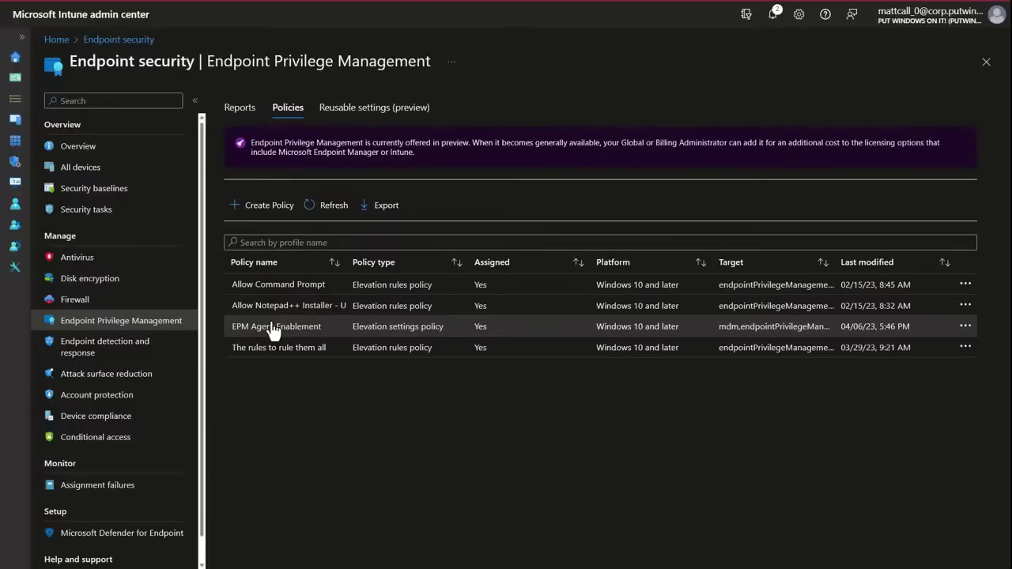
Create a Windows 10 and later Elevation settings policy named 'EPM Demo'.
left_click(269, 207)
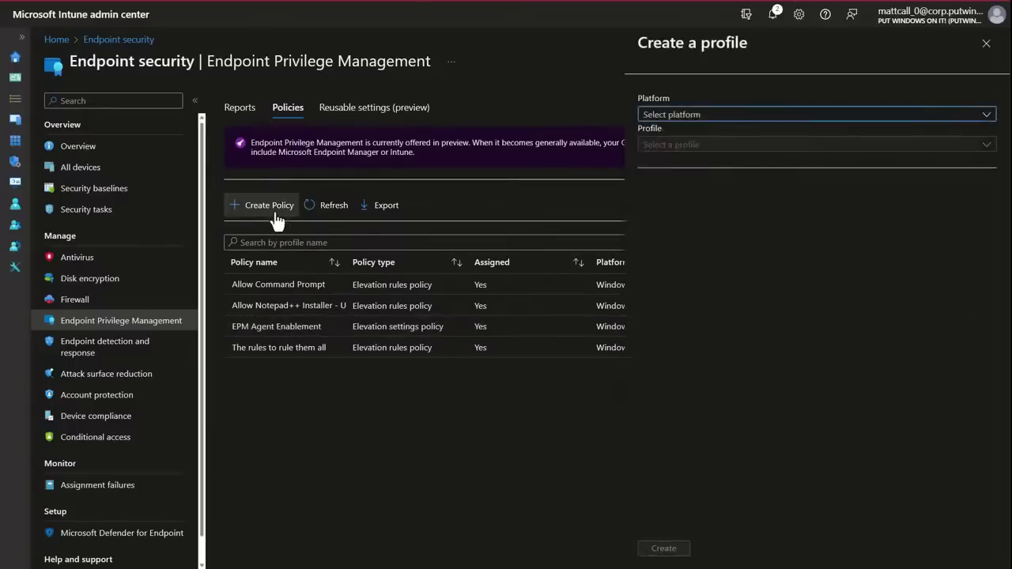
left_click(733, 117)
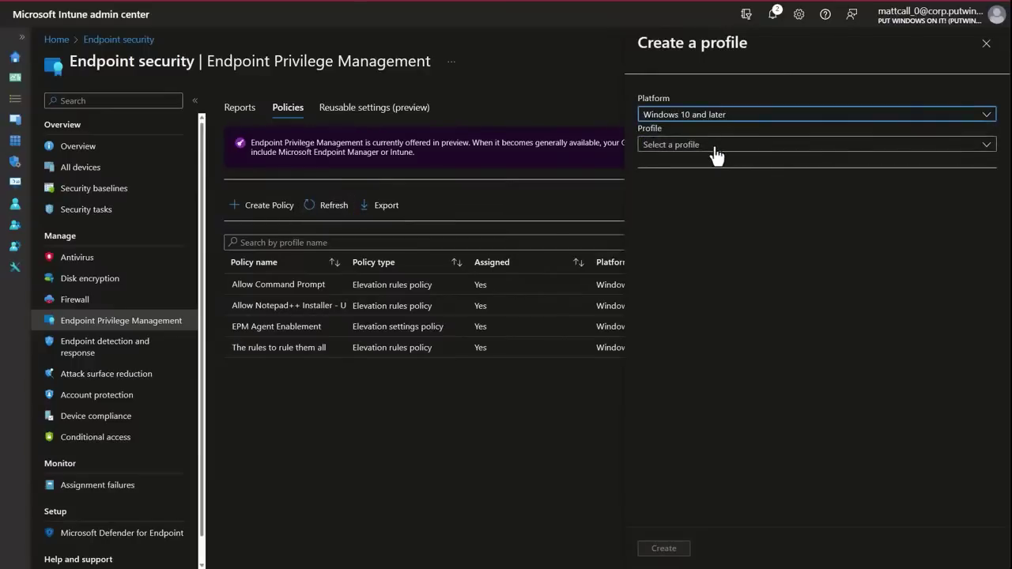
left_click(714, 145)
left_click(694, 186)
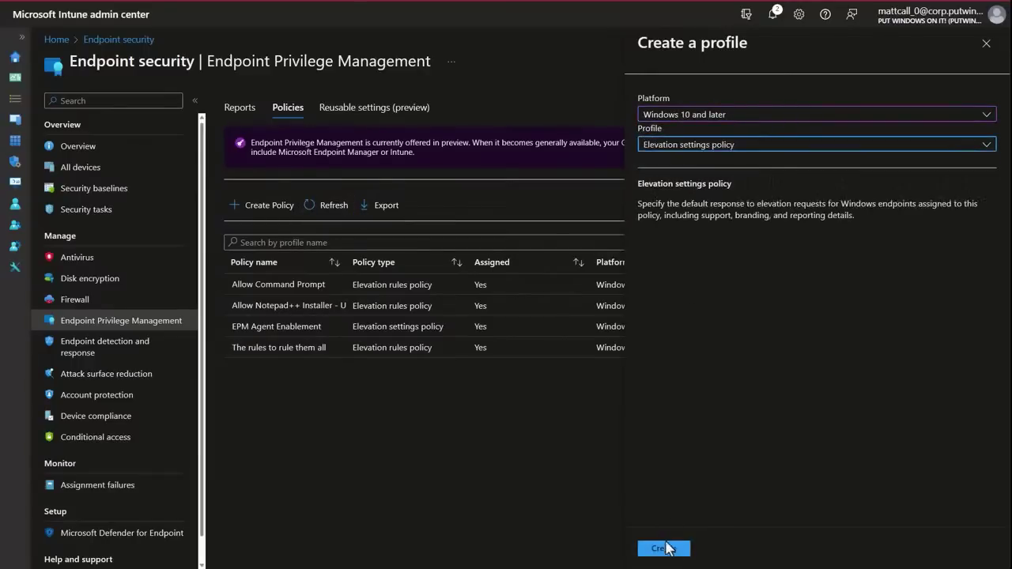
left_click(665, 548)
left_click(296, 141)
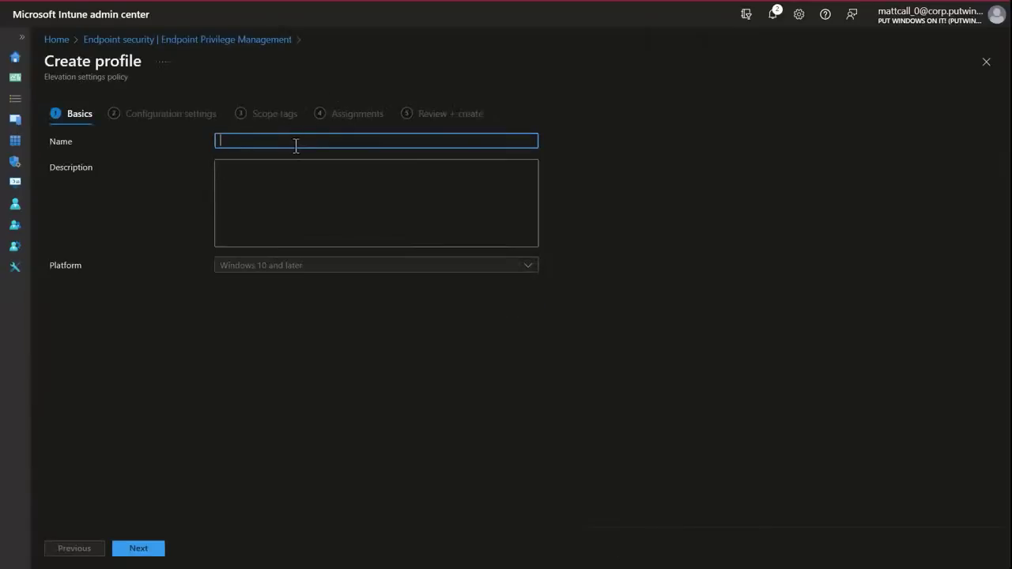
type("EPM Demo")
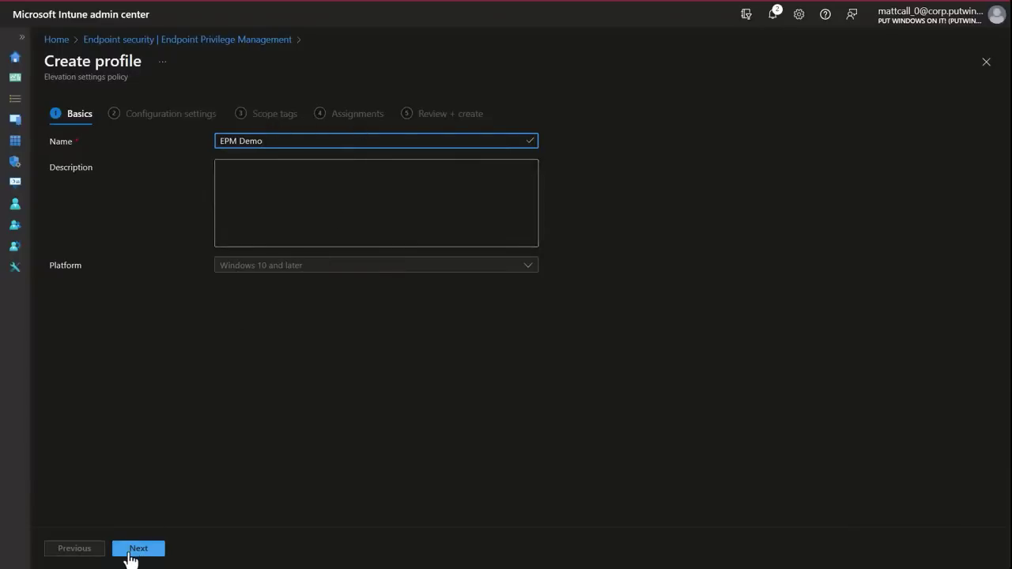
Move EPM Demo to its configuration settings and bring up the Send data to Microsoft choices.
left_click(131, 548)
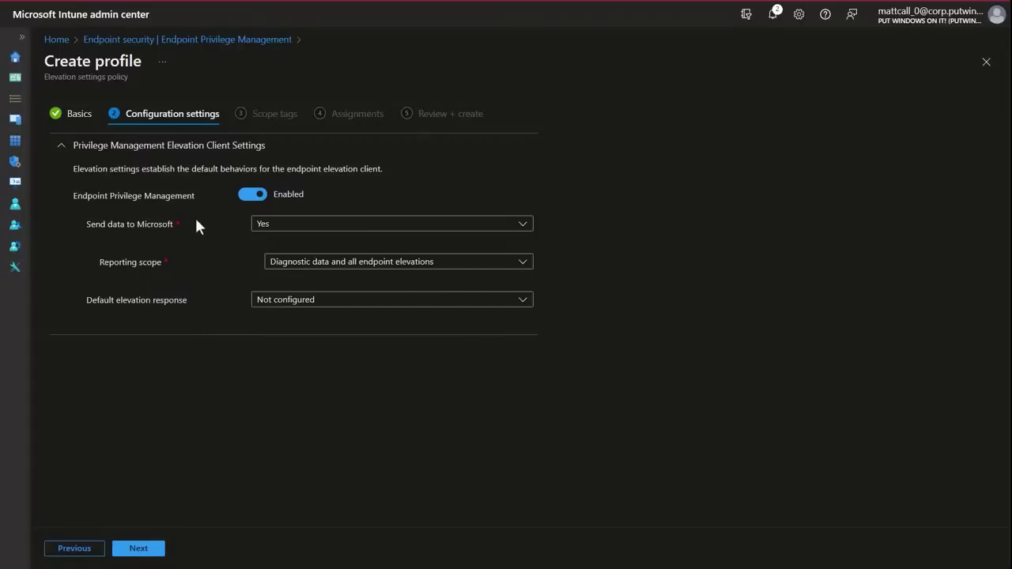
left_click(280, 229)
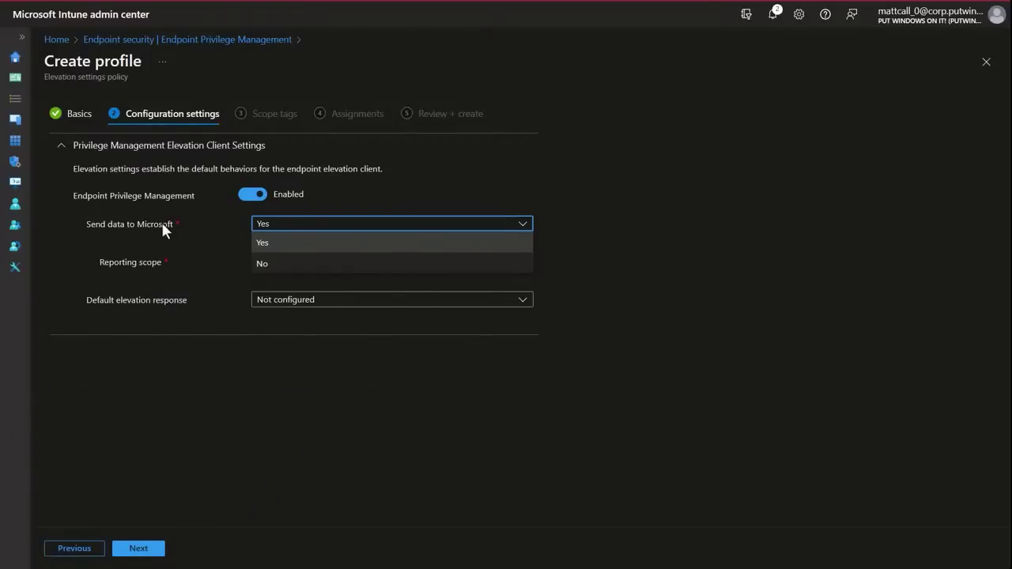
left_click(277, 267)
left_click(280, 227)
left_click(280, 245)
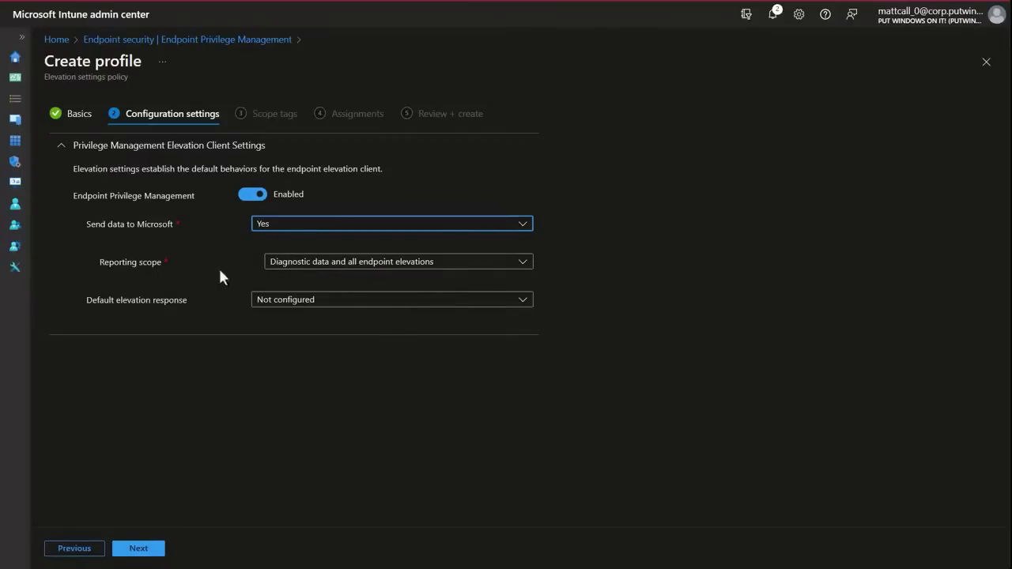
left_click(309, 267)
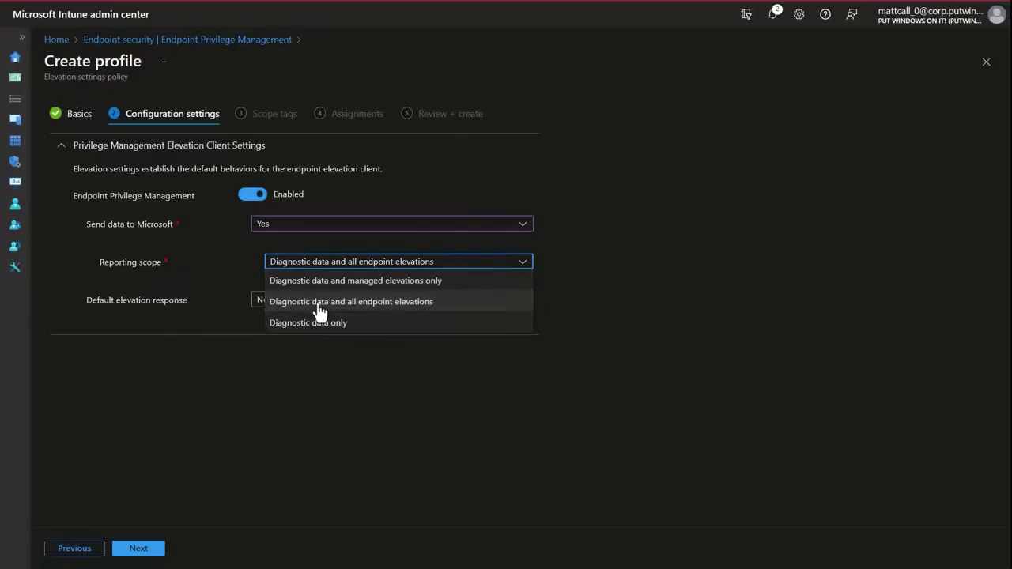
left_click(321, 304)
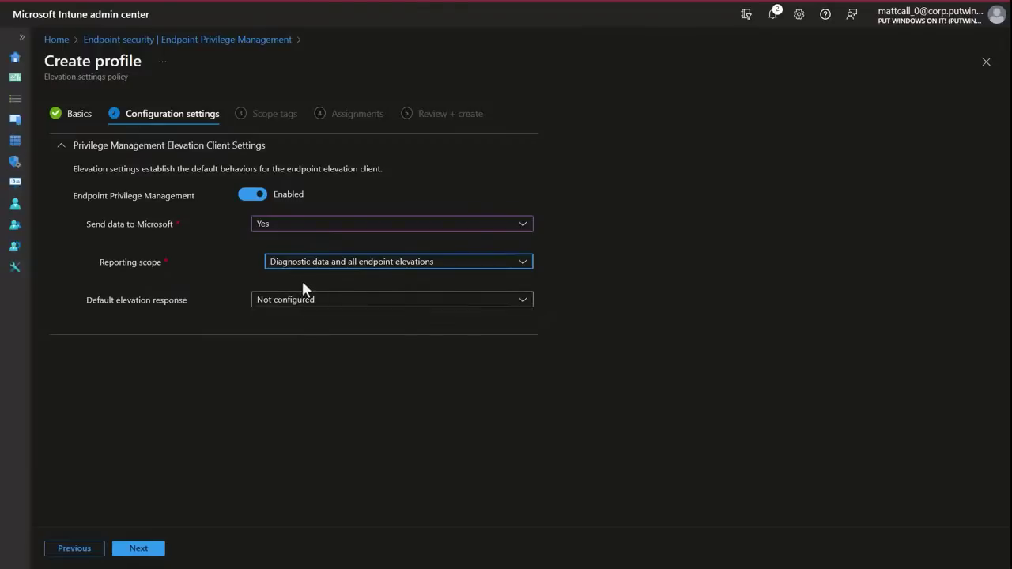
Set the default elevation response to Require user confirmation, with no validation options.
left_click(296, 304)
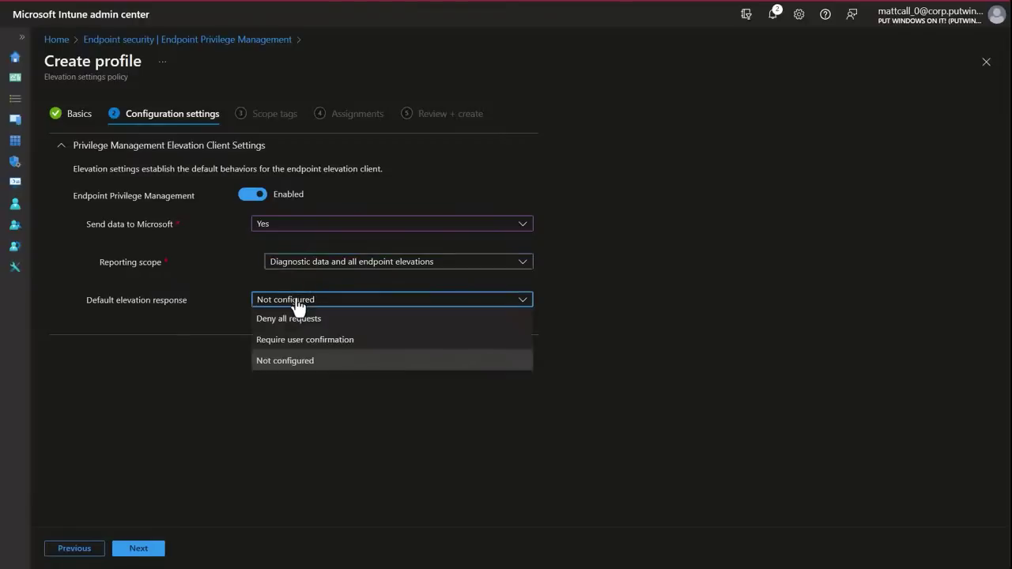
left_click(298, 305)
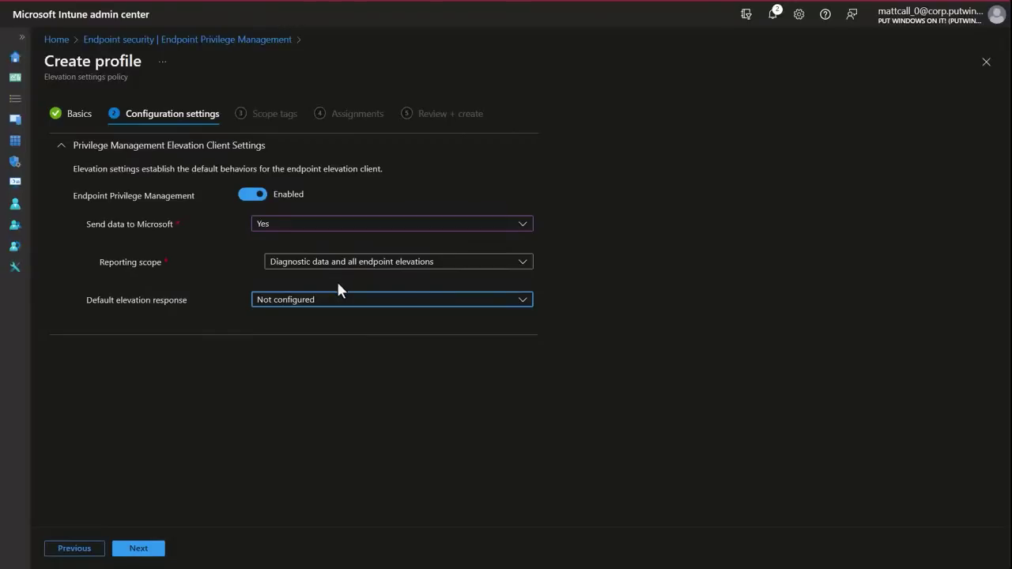
left_click(334, 304)
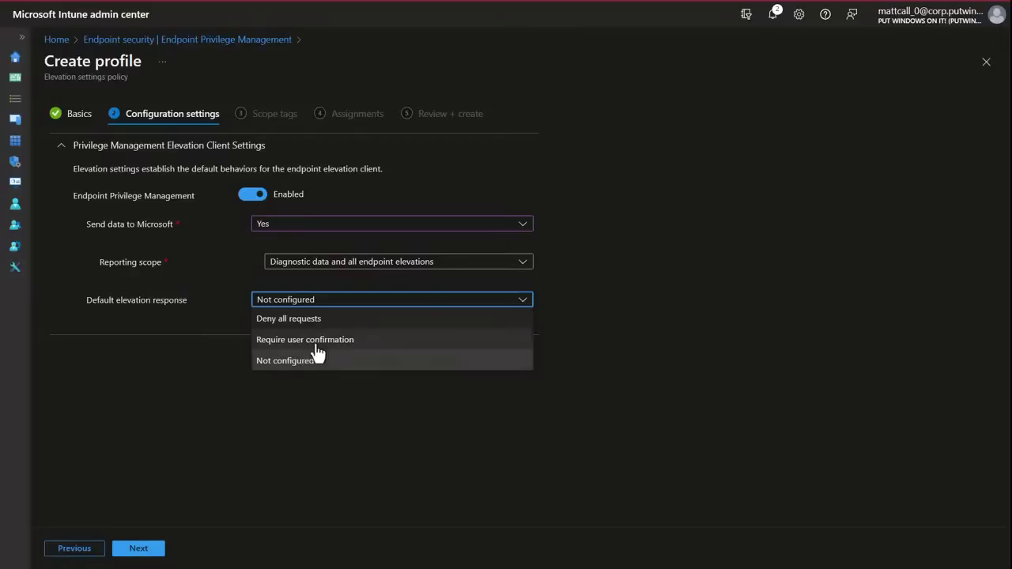
left_click(329, 346)
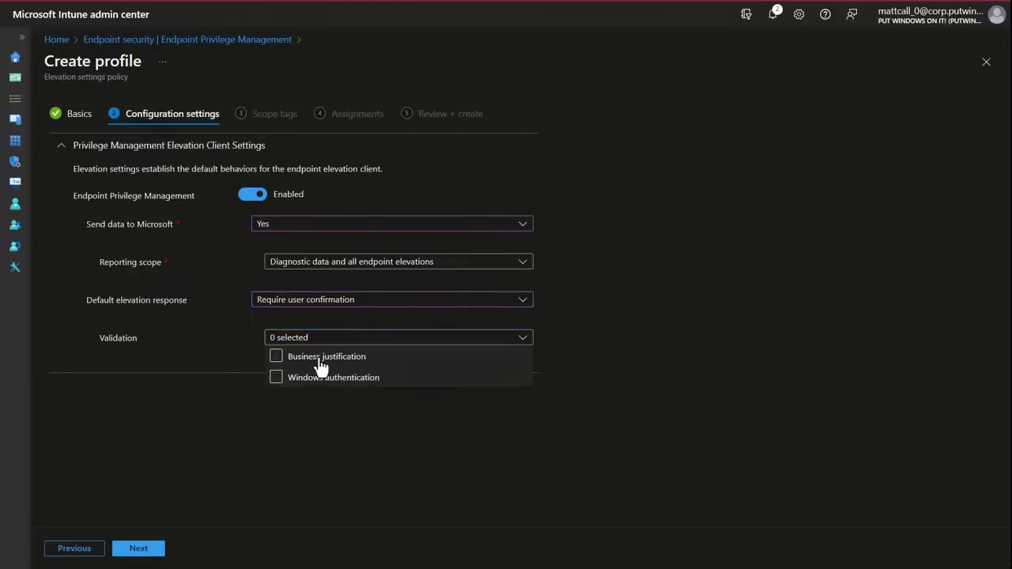
double_click(320, 362)
left_click(320, 380)
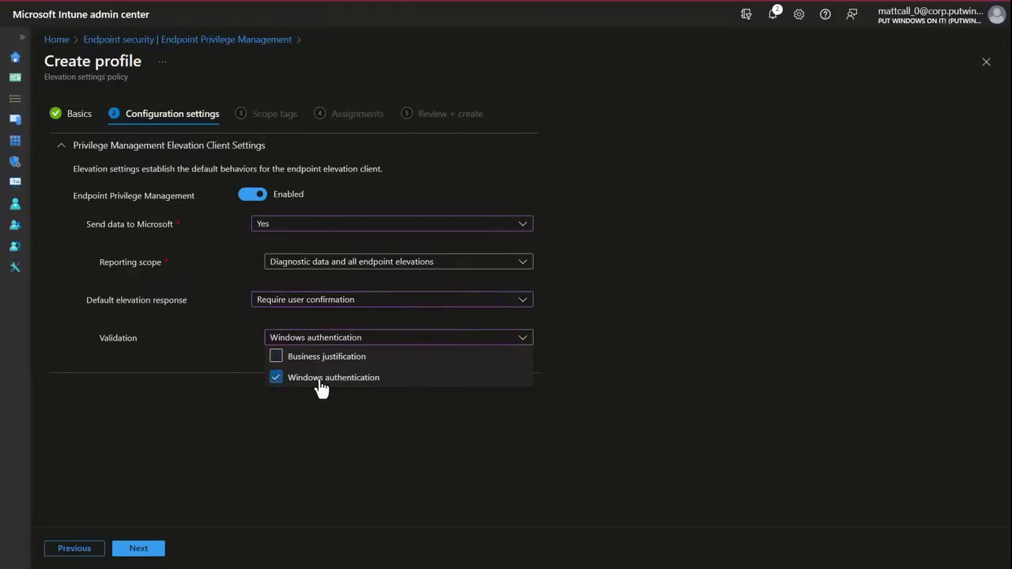
left_click(320, 380)
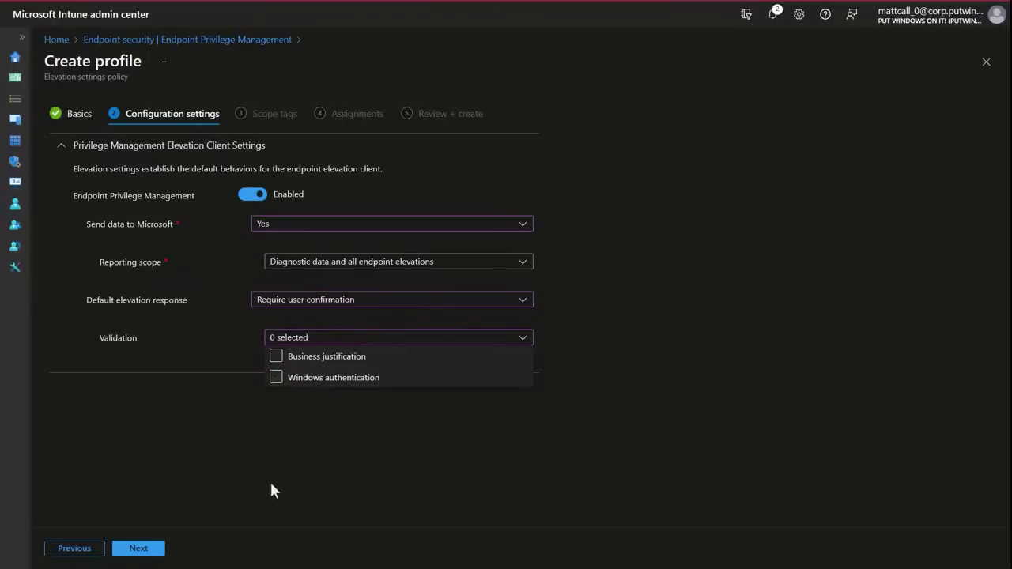
left_click(245, 491)
left_click(133, 551)
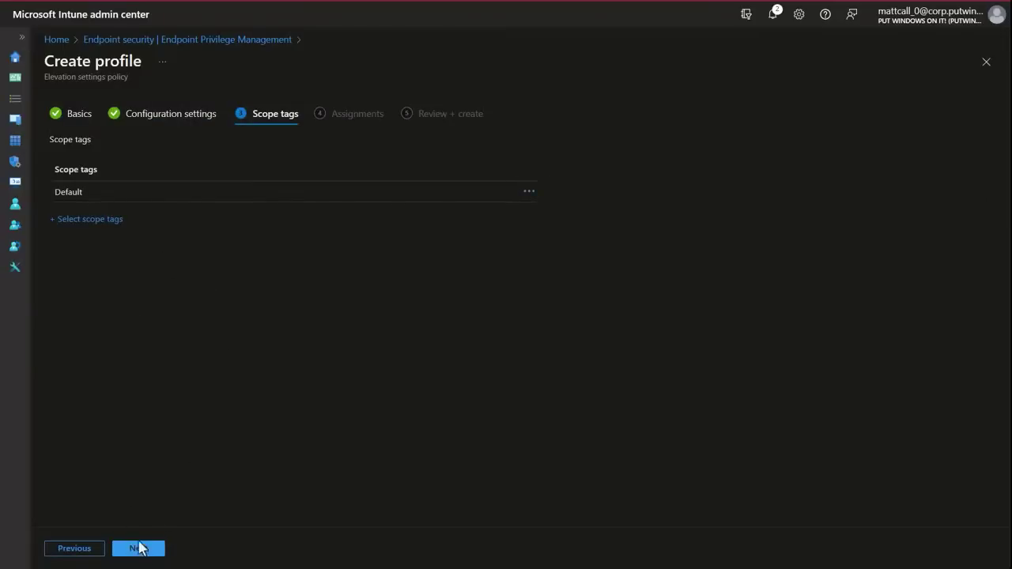
Advance EPM Demo to Assignments, then close the wizard without saving.
left_click(140, 549)
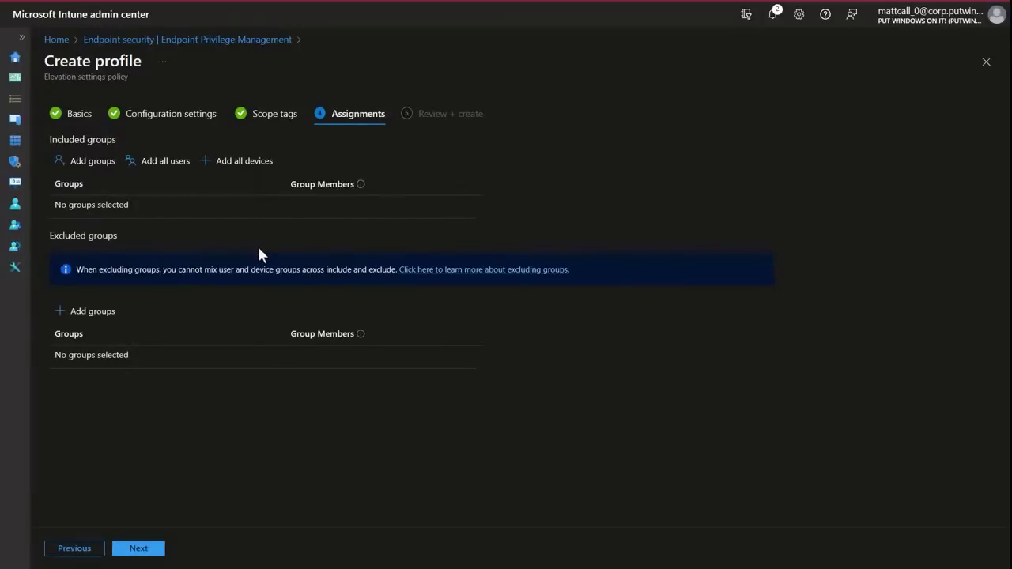
left_click(985, 69)
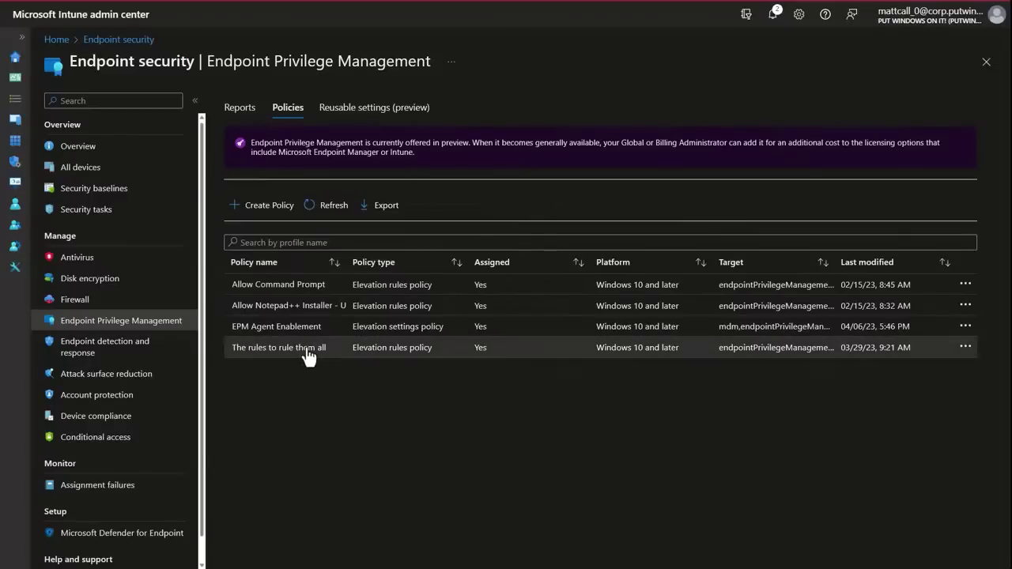
Review the Office Setup rule in 'The rules to rule them all' and start editing its configuration.
left_click(307, 351)
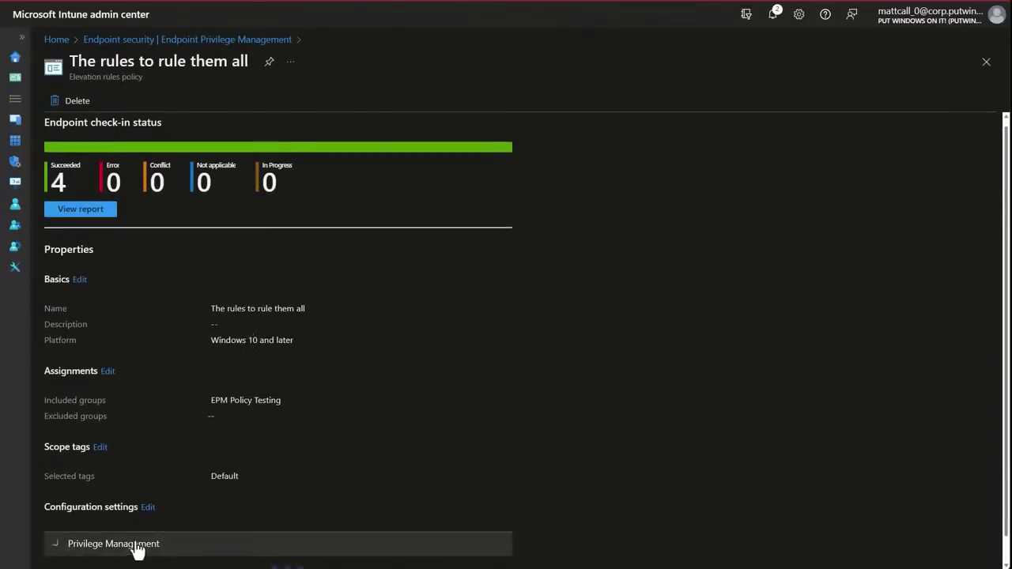
left_click(140, 545)
scroll(198, 496, "down", 1)
scroll(198, 491, "down", 5)
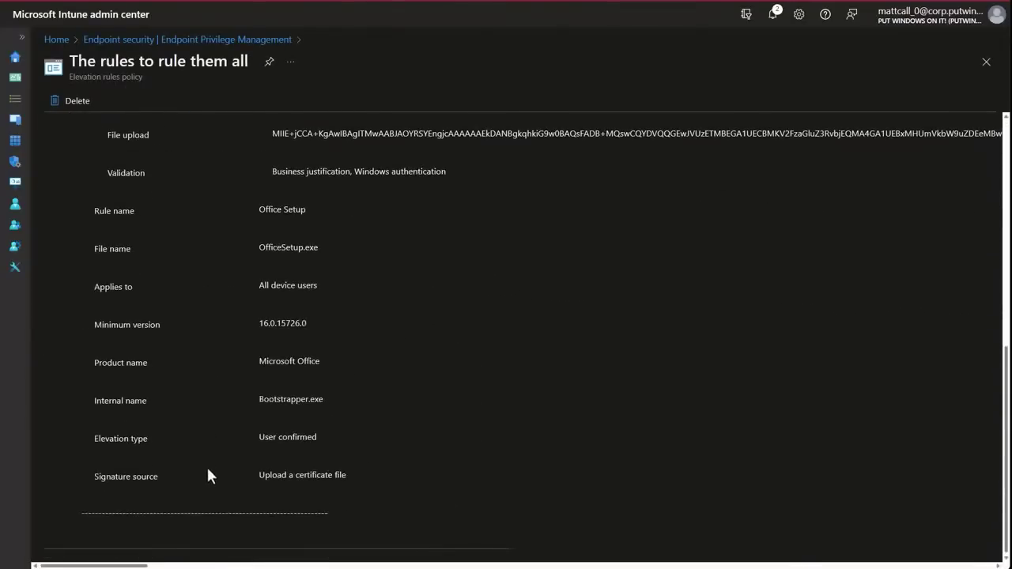
scroll(206, 462, "up", 3)
scroll(207, 396, "up", 1)
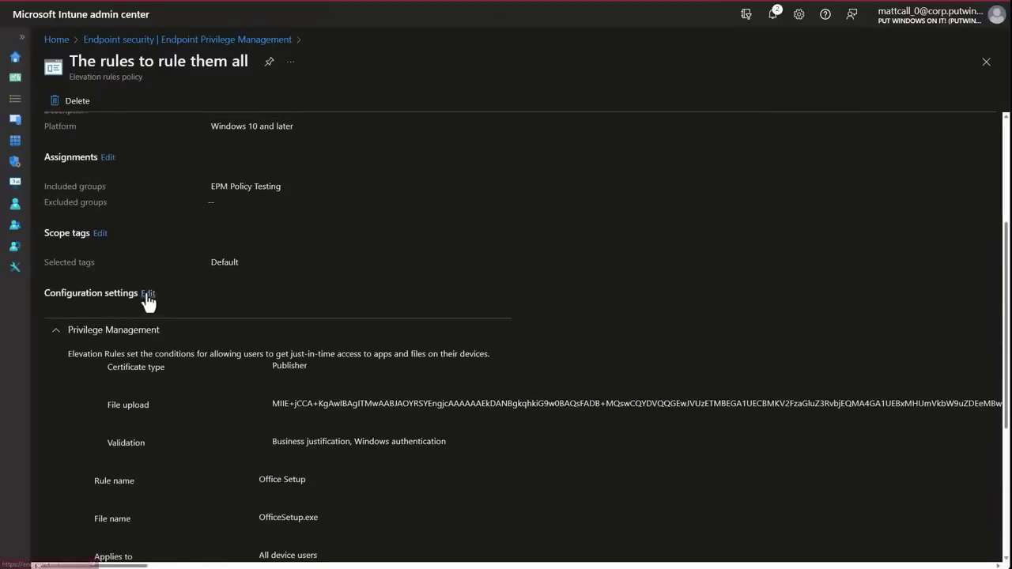
left_click(147, 294)
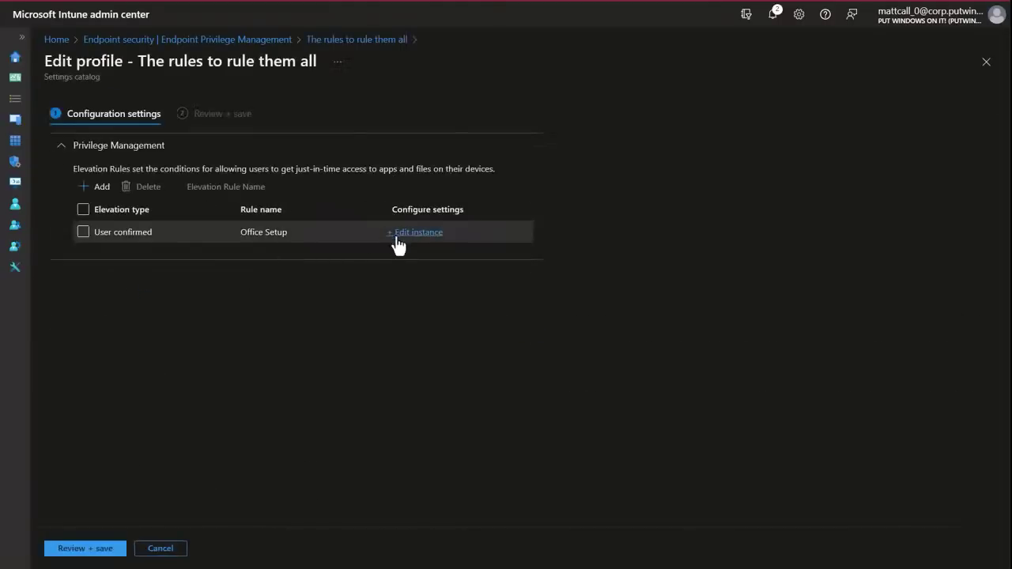
left_click(411, 235)
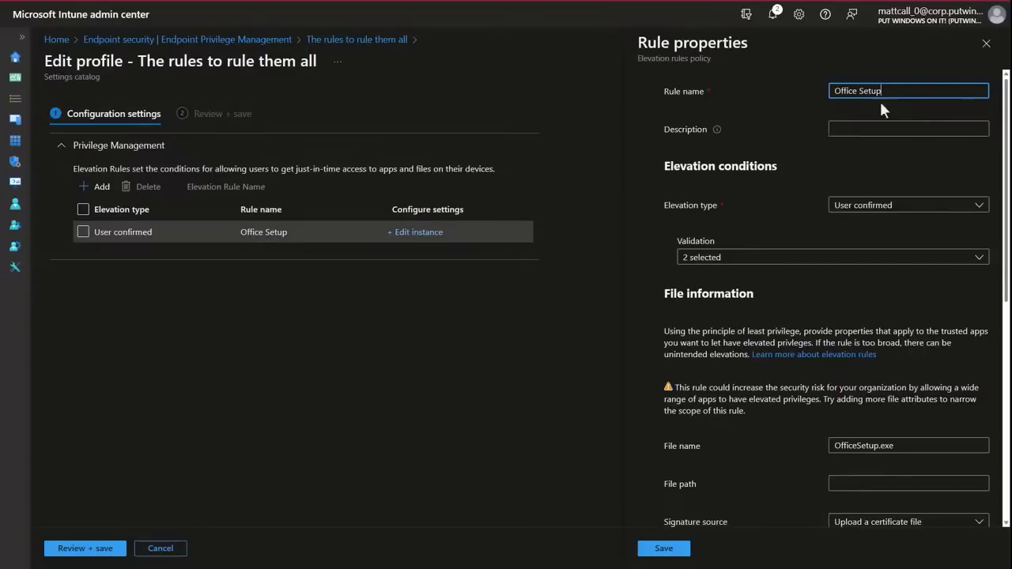
scroll(877, 119, "down", 1)
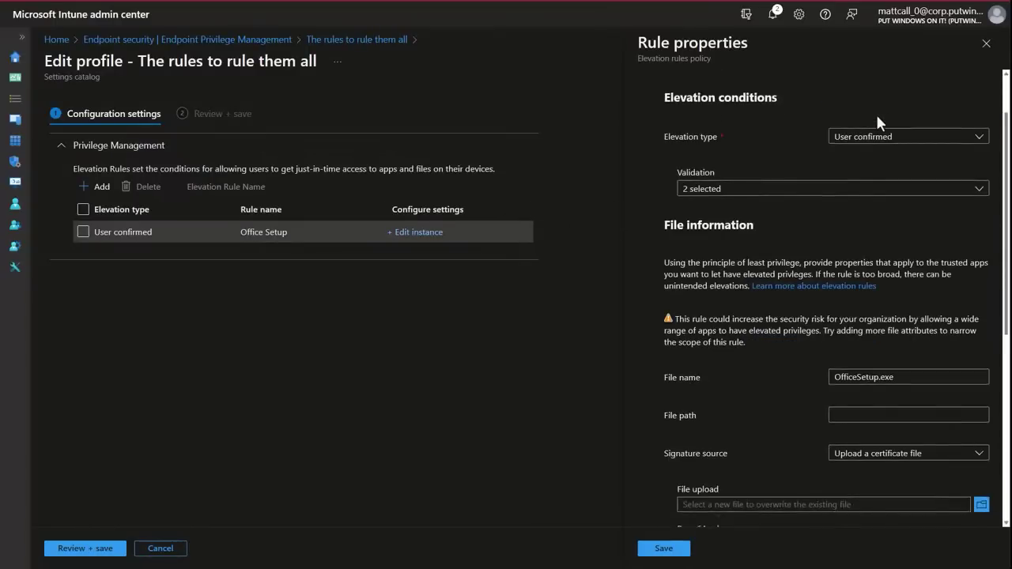
scroll(875, 114, "up", 1)
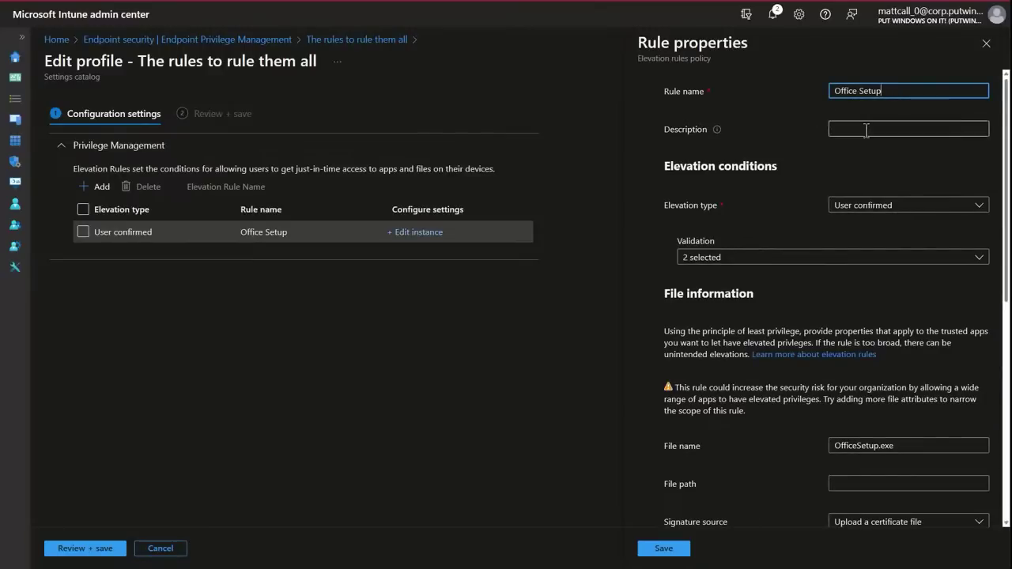
left_click(866, 207)
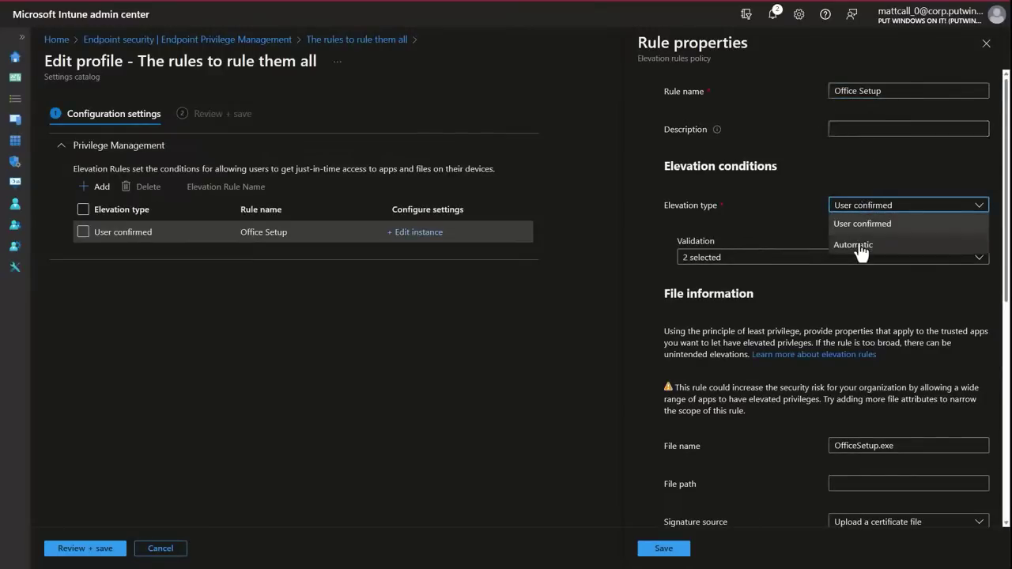
left_click(857, 225)
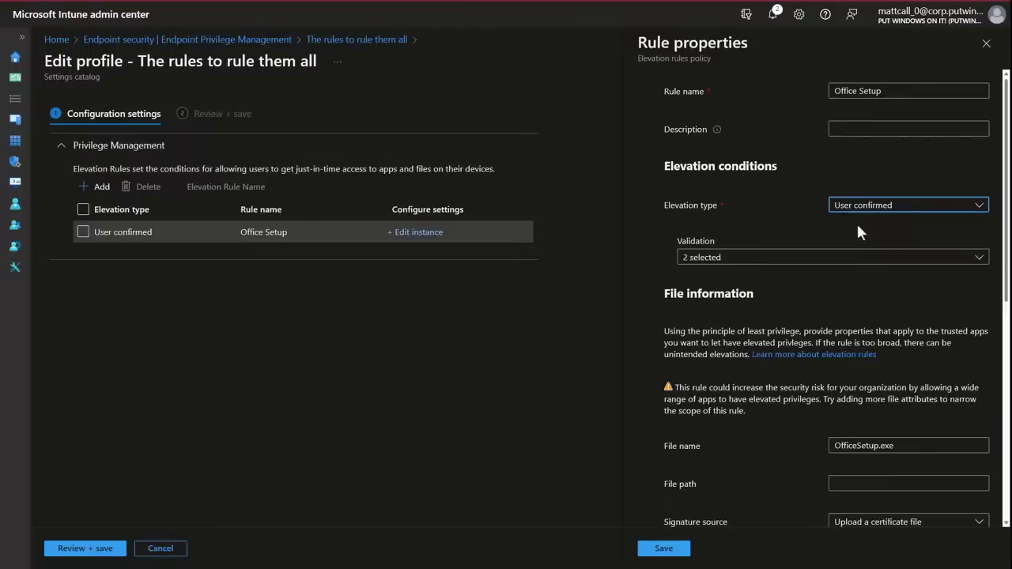
left_click(834, 264)
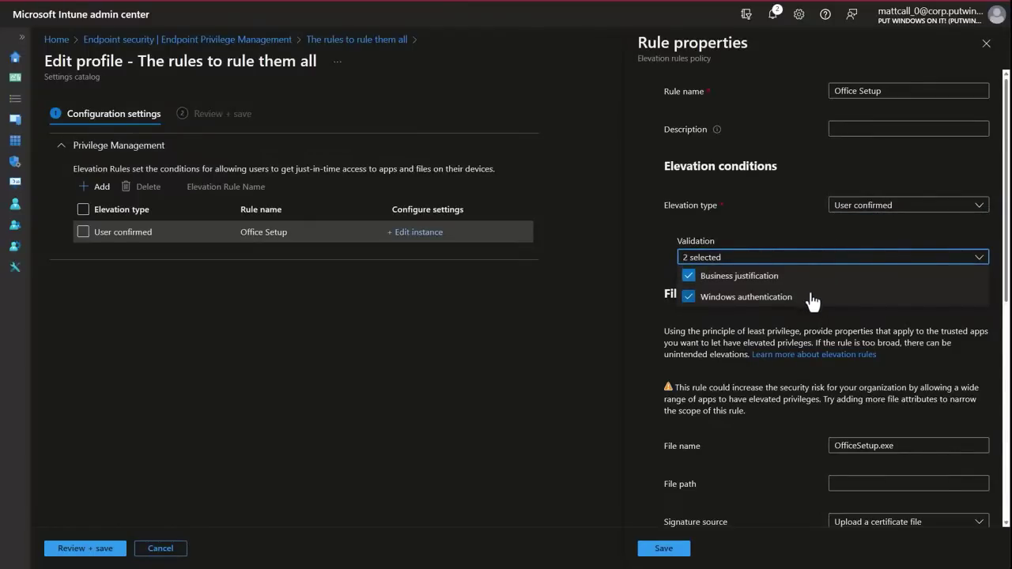
left_click(638, 327)
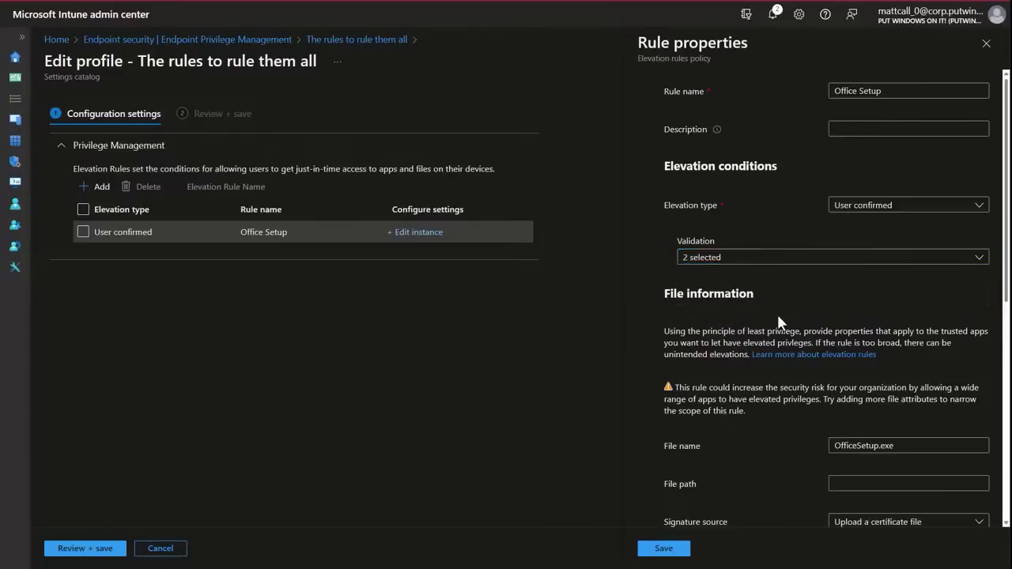
Review OfficeSetup.exe details (min version 16.0.15726.0, Microsoft Office, Bootstrapper.exe) and save the rule.
scroll(787, 306, "down", 3)
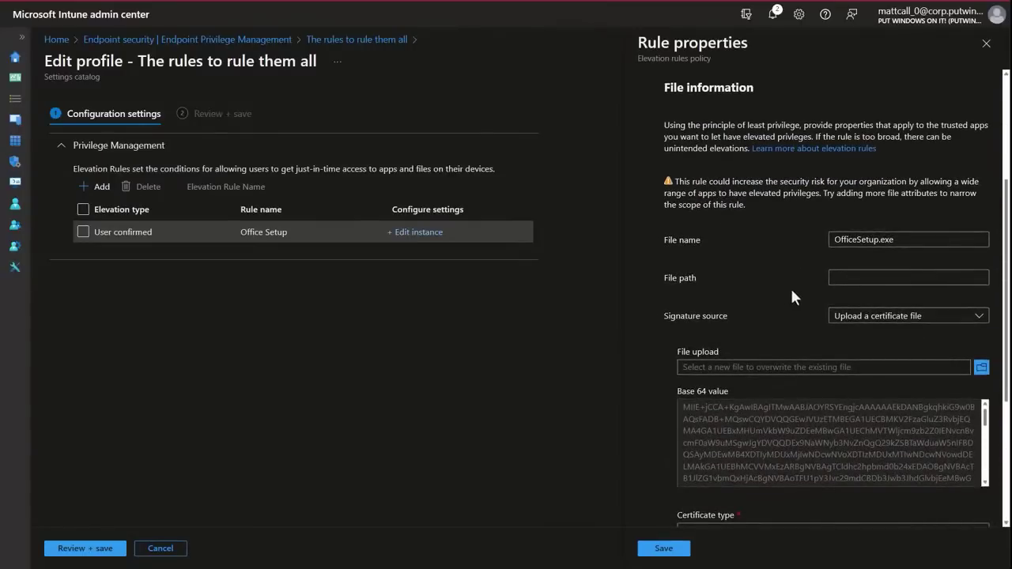
scroll(789, 294, "down", 3)
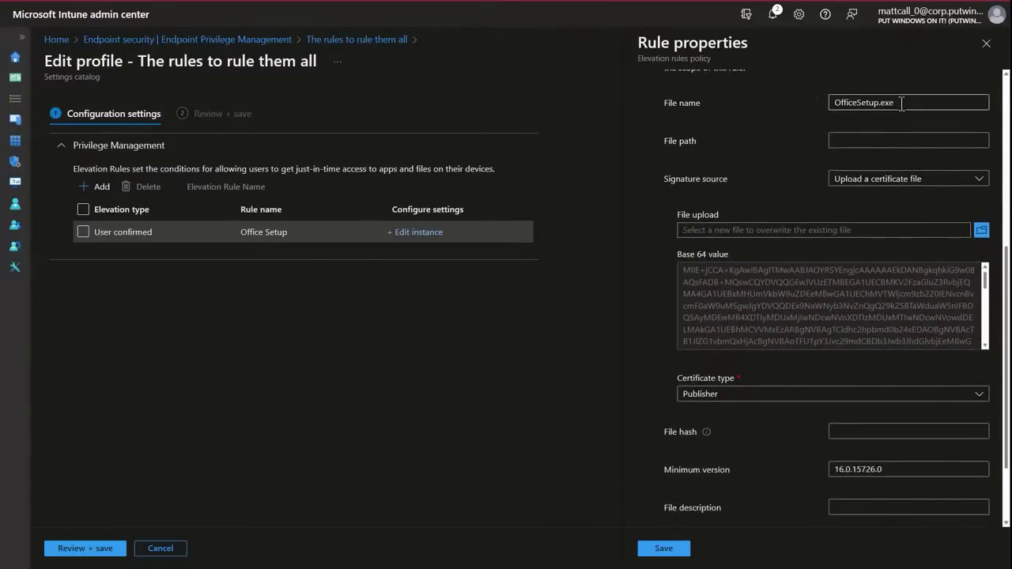
left_click(902, 104)
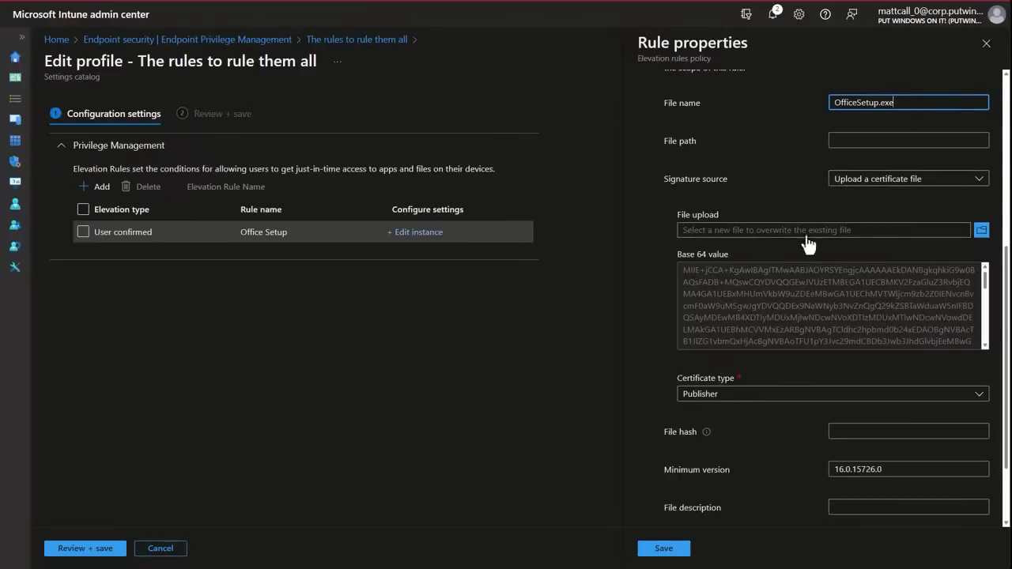
scroll(764, 366, "down", 2)
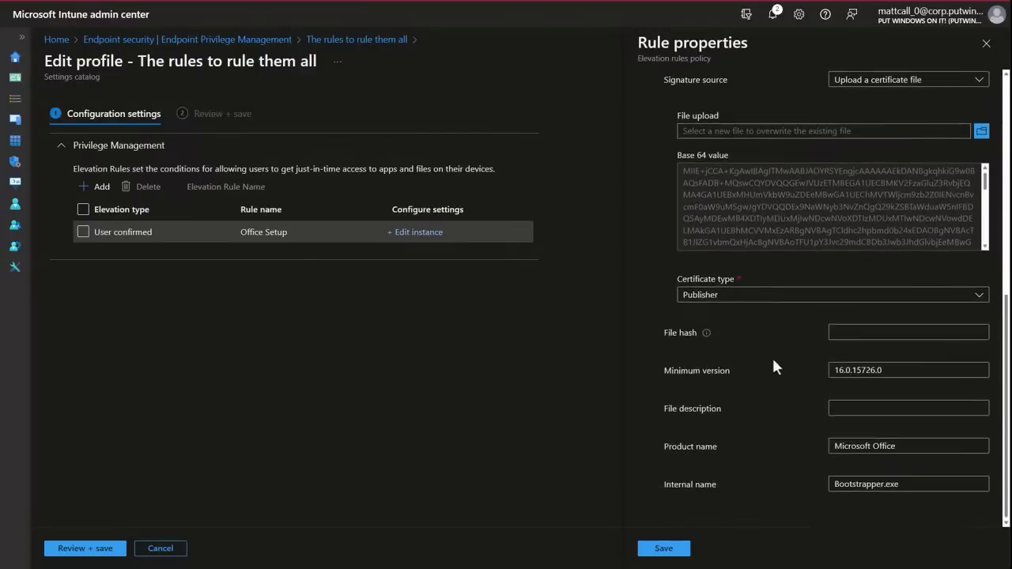
left_click(859, 370)
double_click(859, 370)
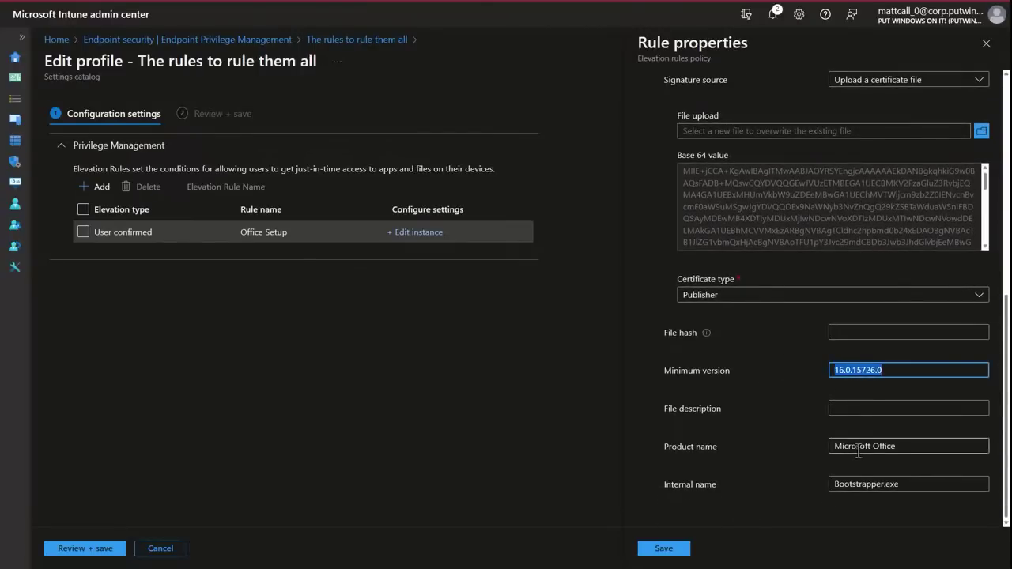
left_click_drag(891, 446, 832, 449)
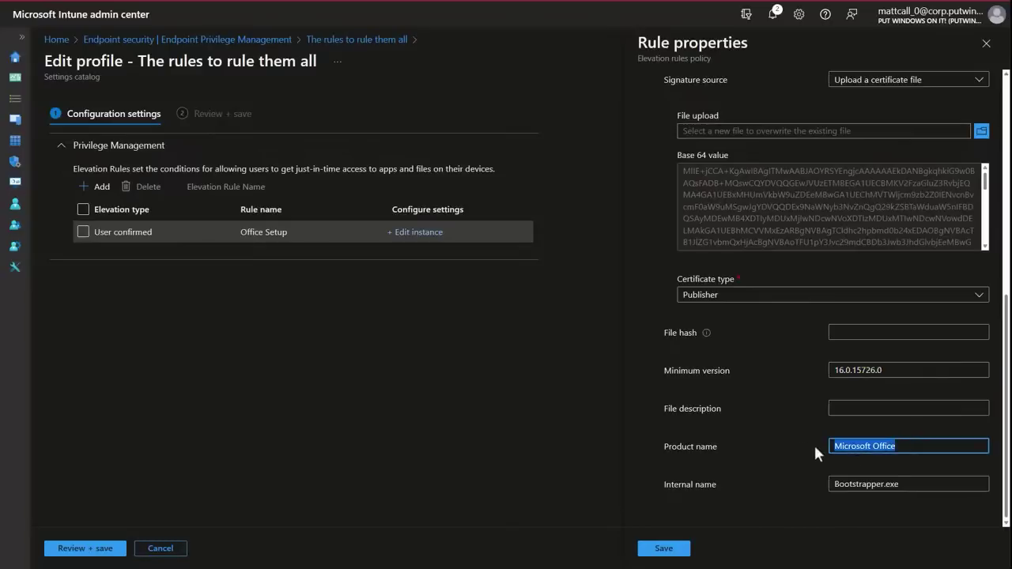
left_click_drag(902, 483, 813, 484)
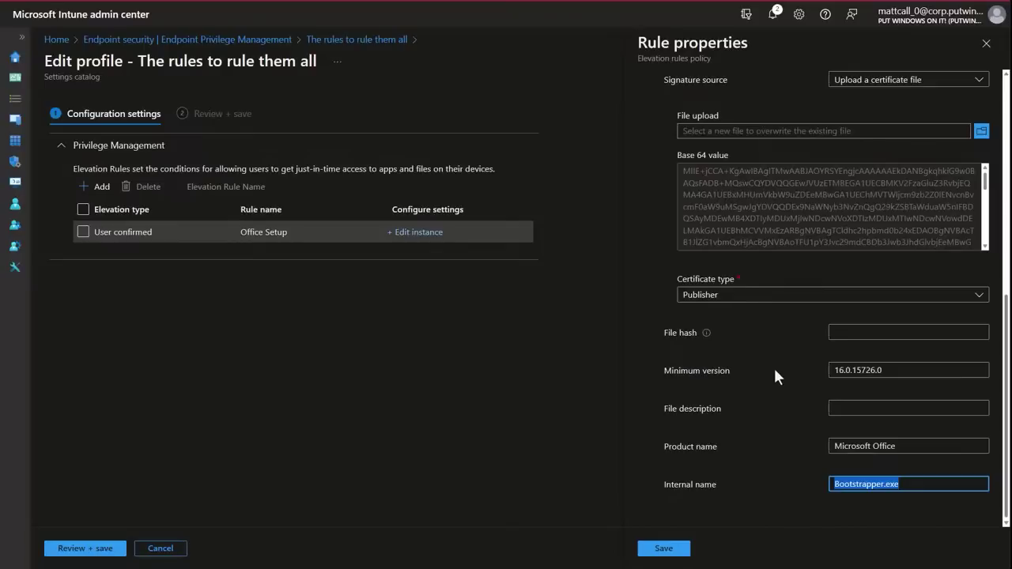
scroll(777, 367, "up", 3)
left_click(663, 549)
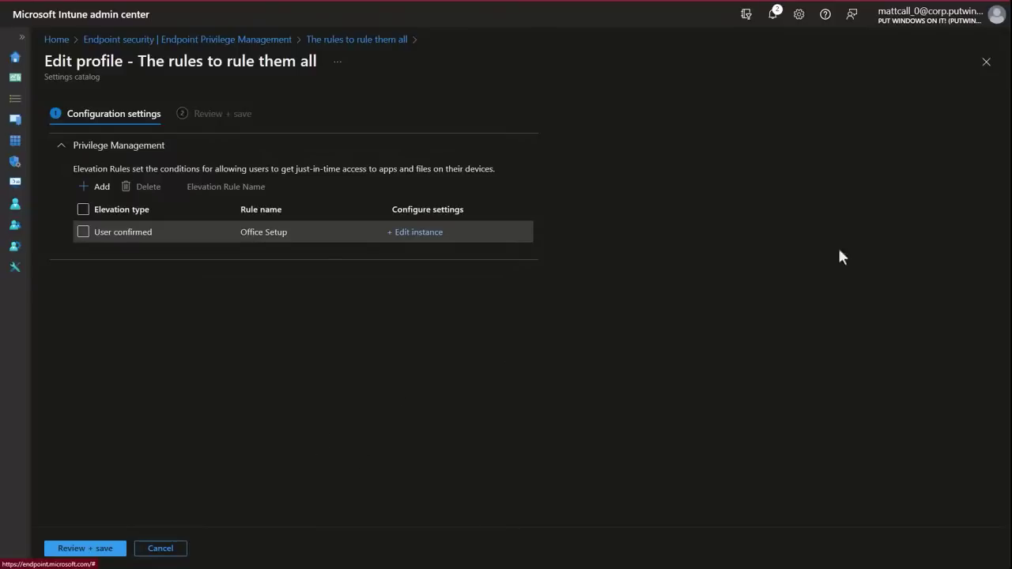
Close the profile editor and show the client VM's Downloads folder containing OfficeSetup.
left_click(985, 63)
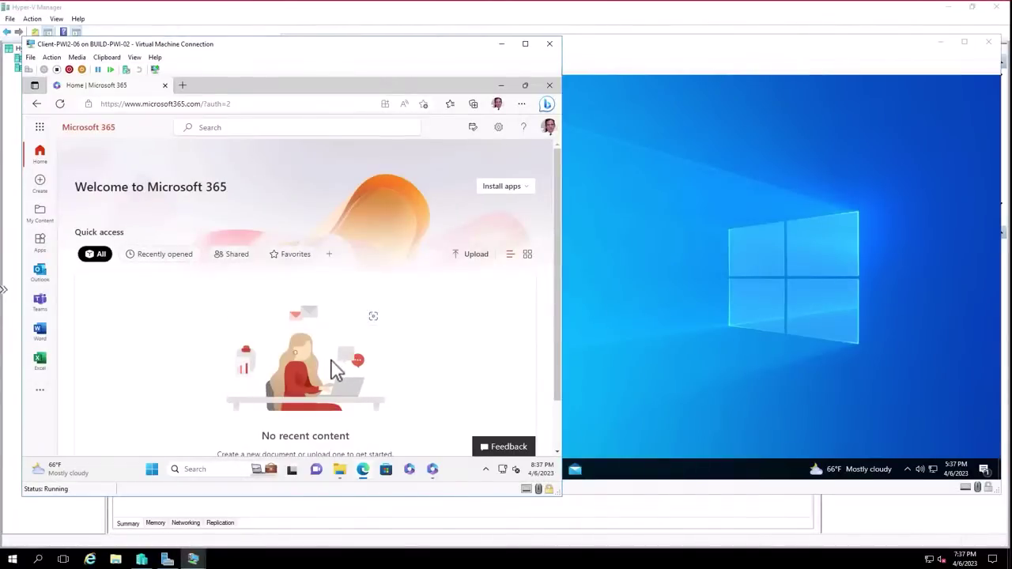
left_click(524, 193)
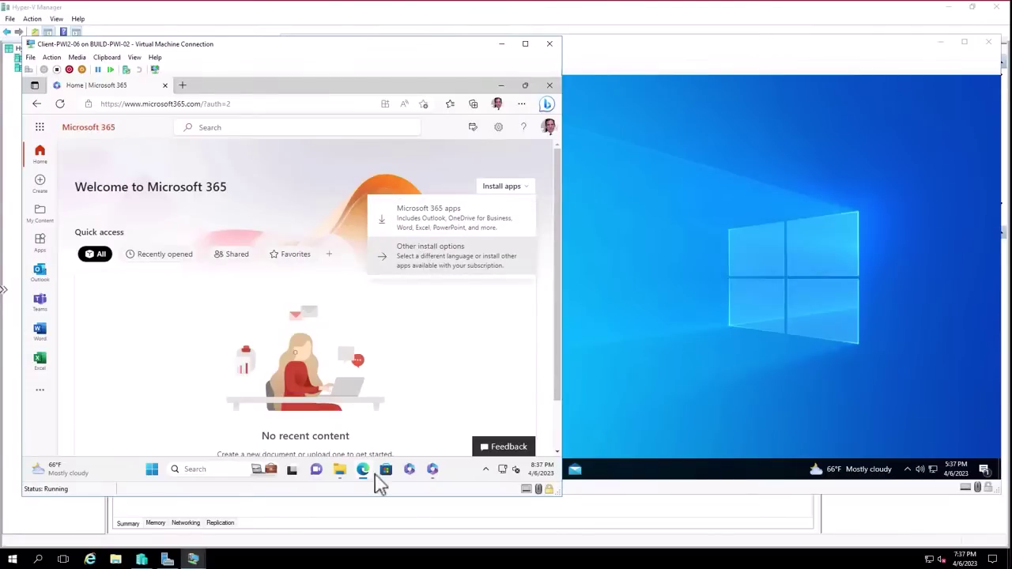
mouse_move(339, 470)
left_click(345, 479)
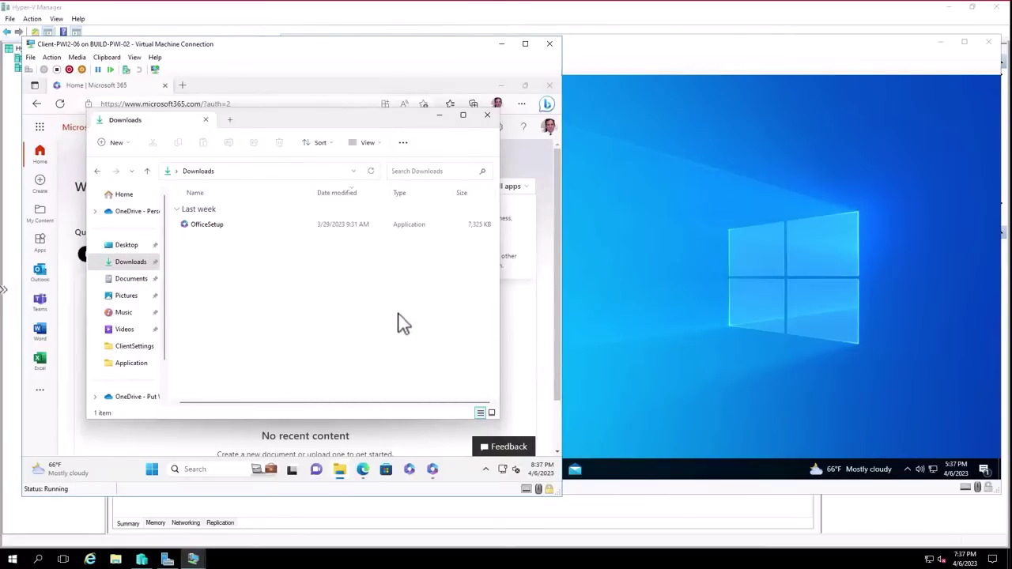
Run OfficeSetup with elevated access, justifying it as 'I need to install office for work'.
right_click(214, 231)
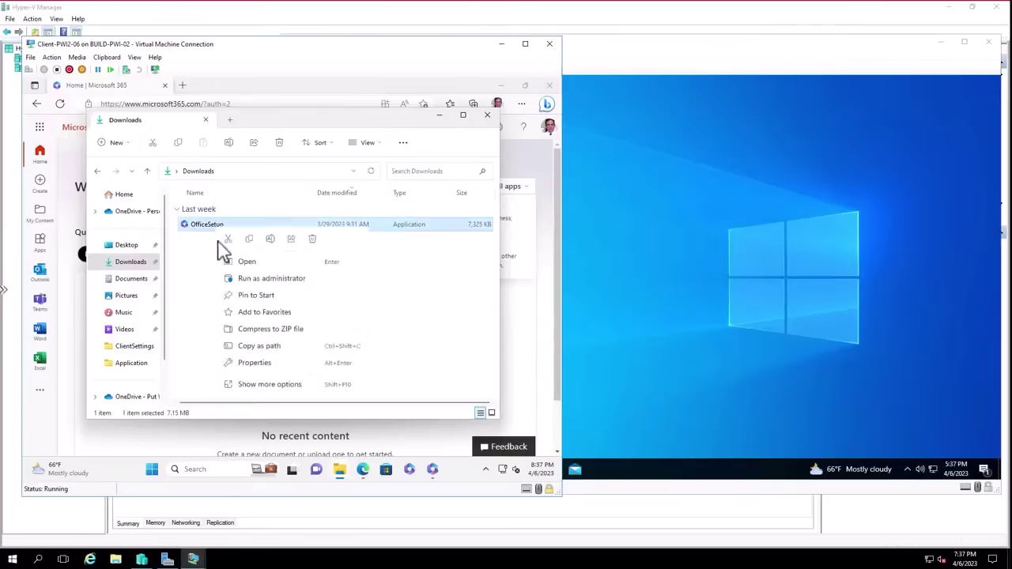
left_click(244, 387)
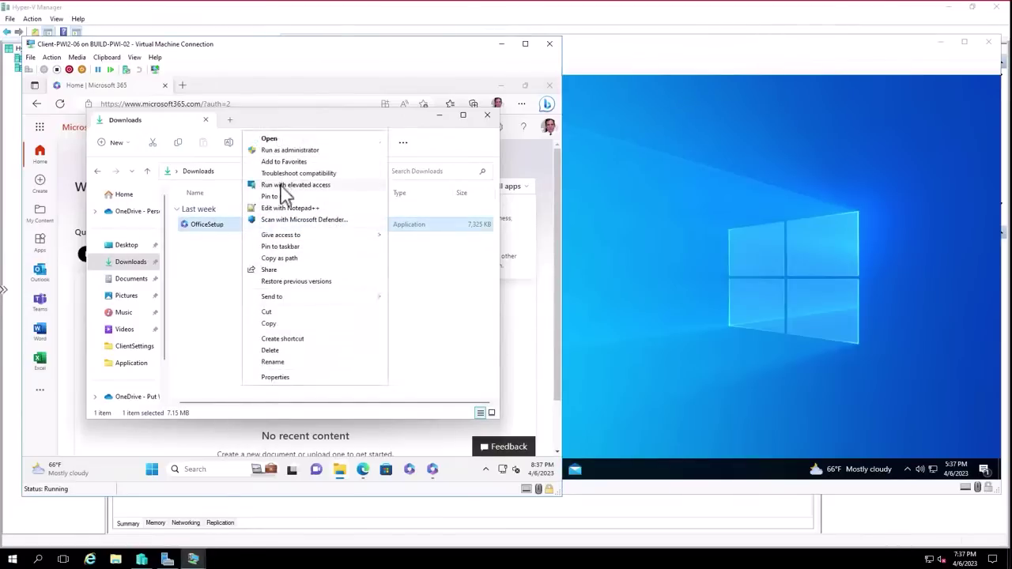
left_click(281, 187)
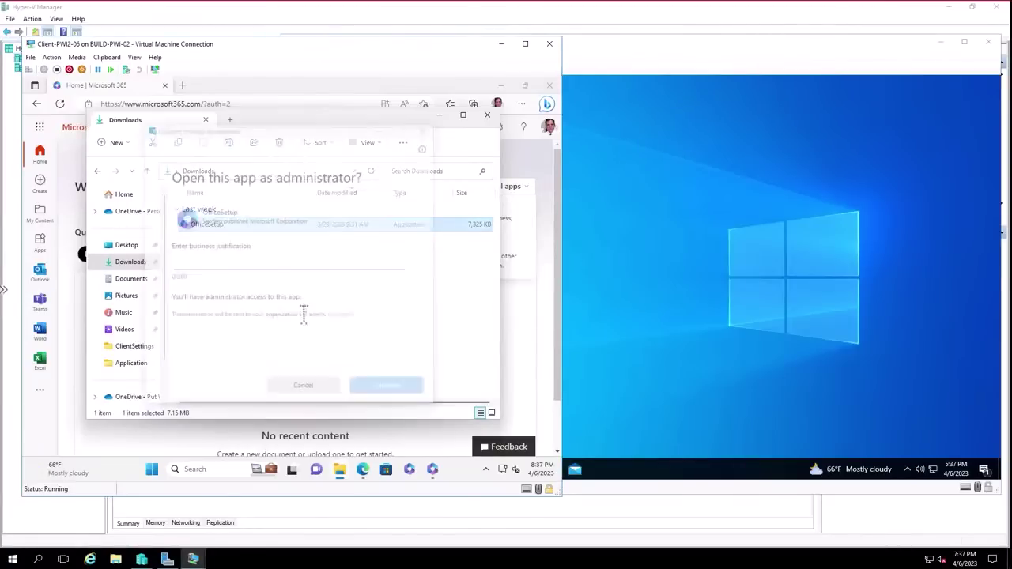
left_click(267, 263)
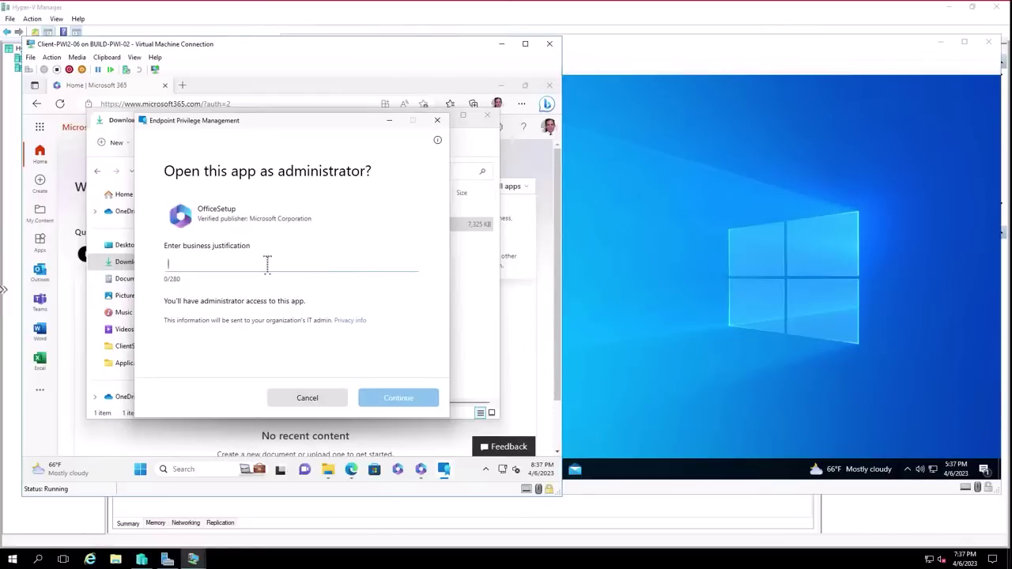
type("I nee")
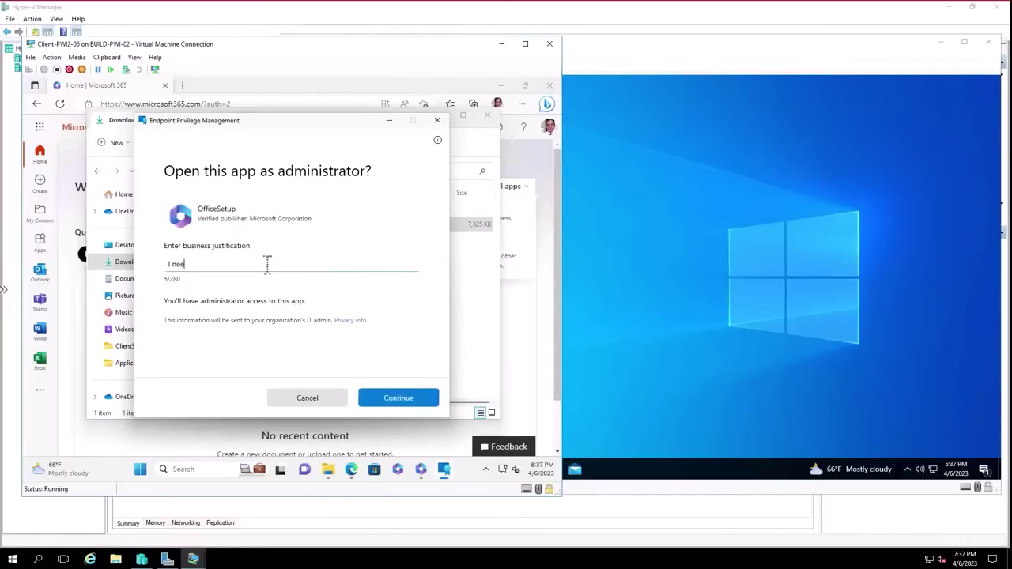
type("d  to ")
type("install office for work")
left_click(407, 405)
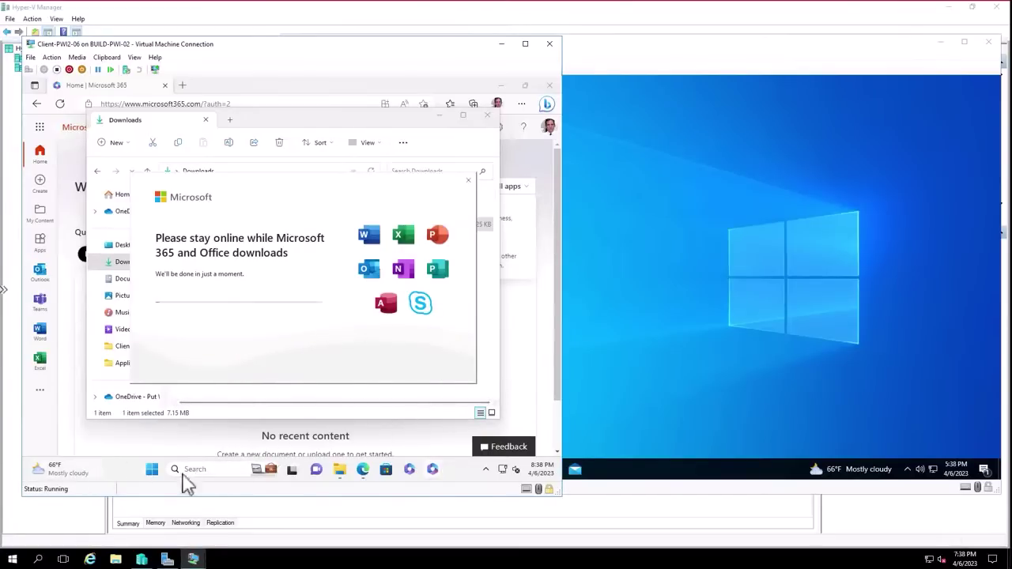
On Client-PWI-01, request elevated OfficeSetup with justification 'I need this application for work'.
left_click(734, 411)
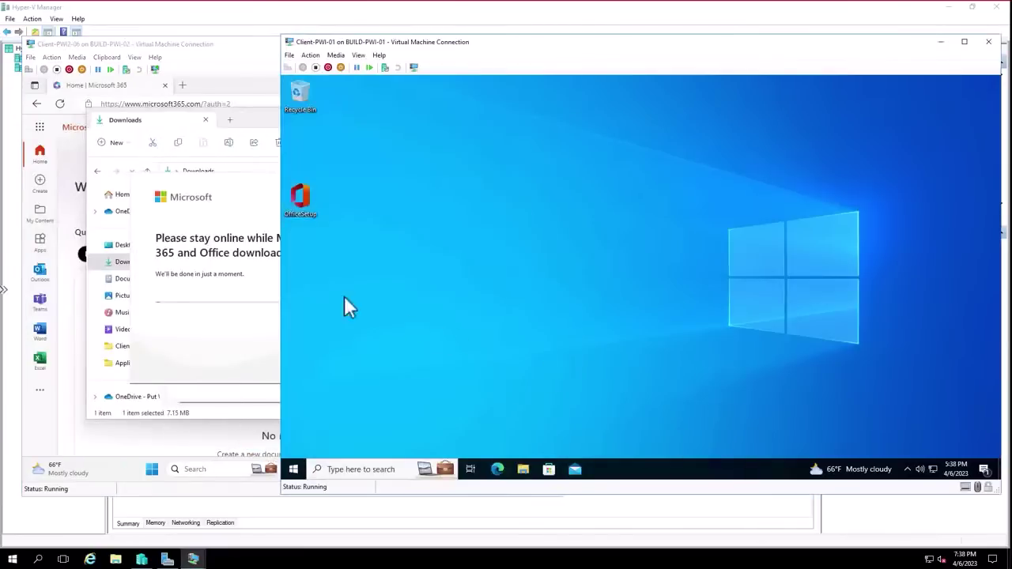
right_click(298, 197)
left_click(321, 253)
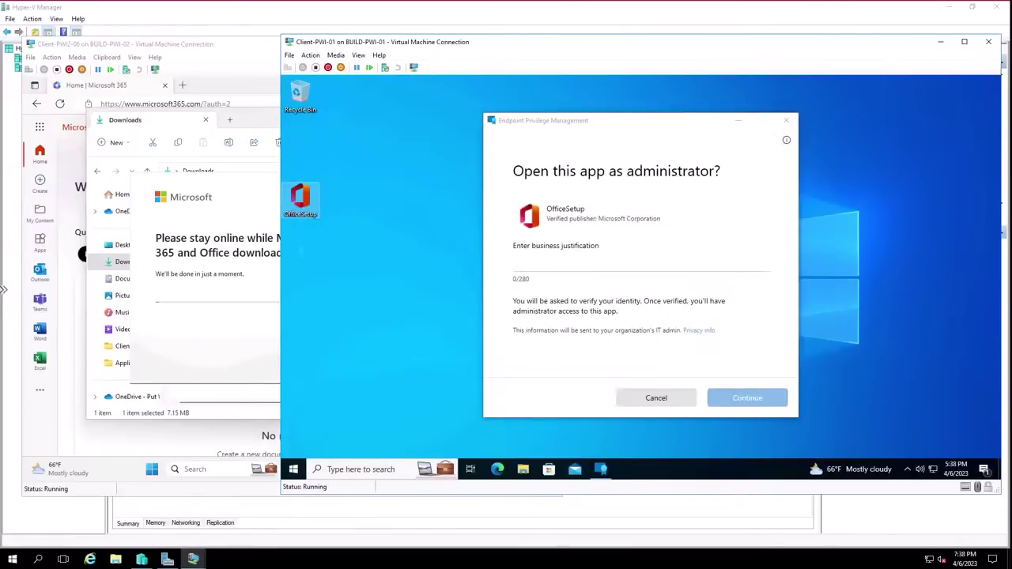
left_click(584, 264)
type("I n")
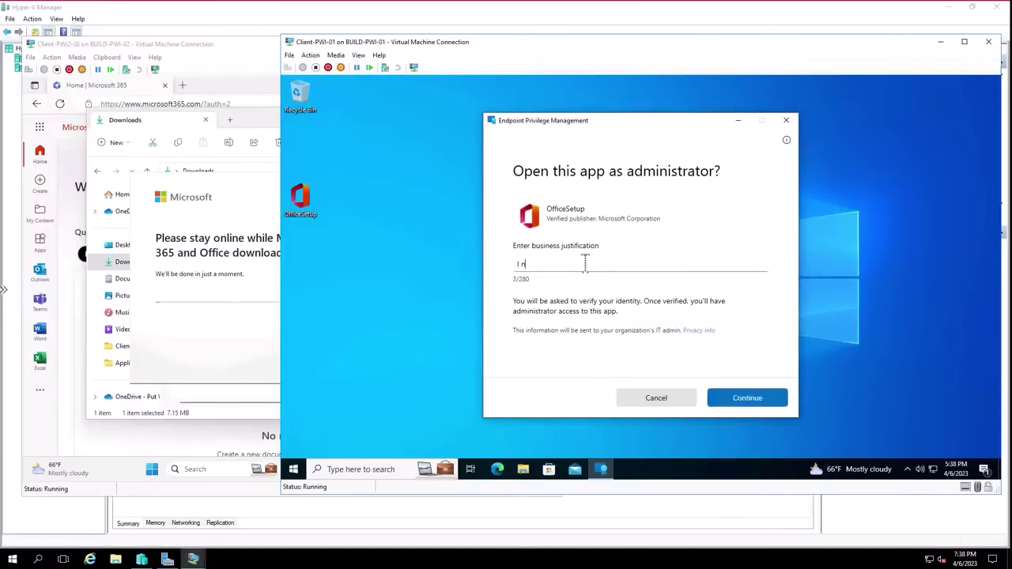
type("eed this application for work")
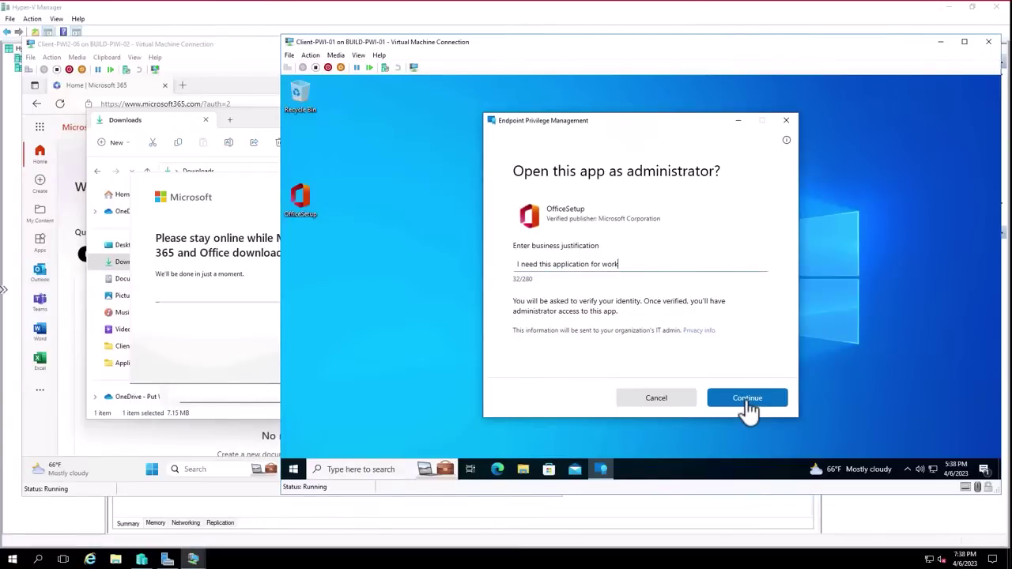
Submit the second VM's OfficeSetup.exe elevation justification and confirm it with Windows credentials.
left_click(747, 399)
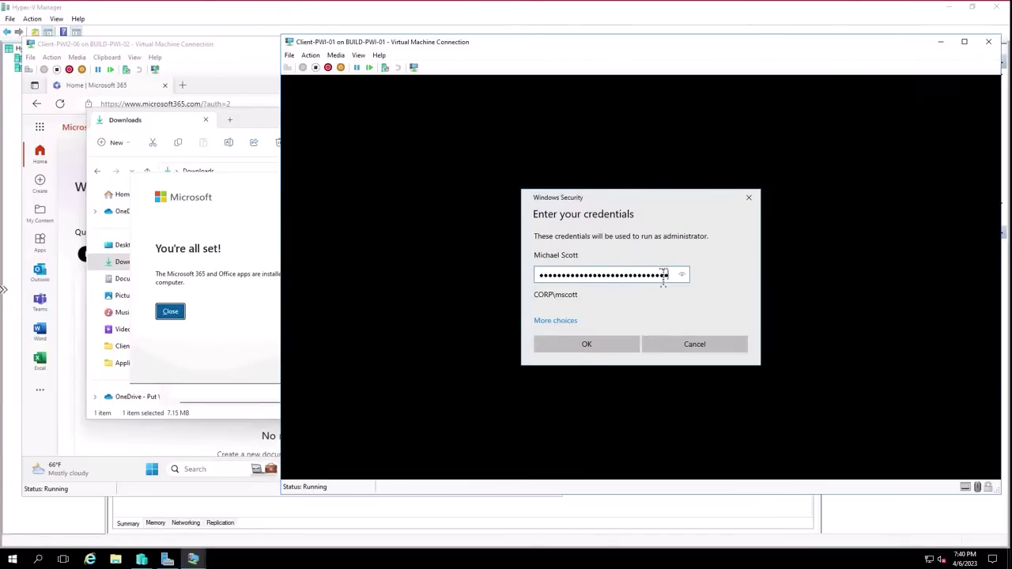
left_click(585, 346)
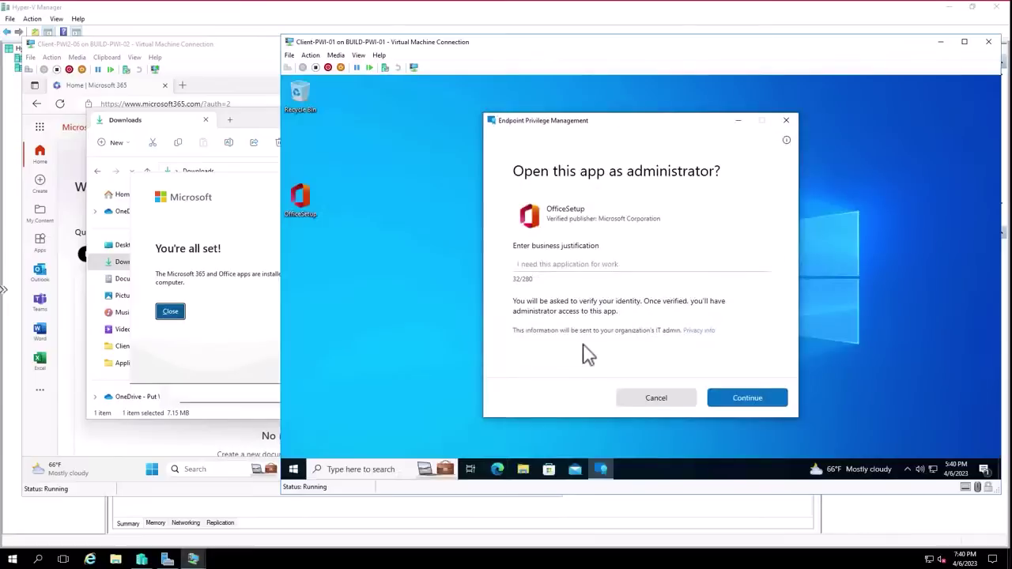